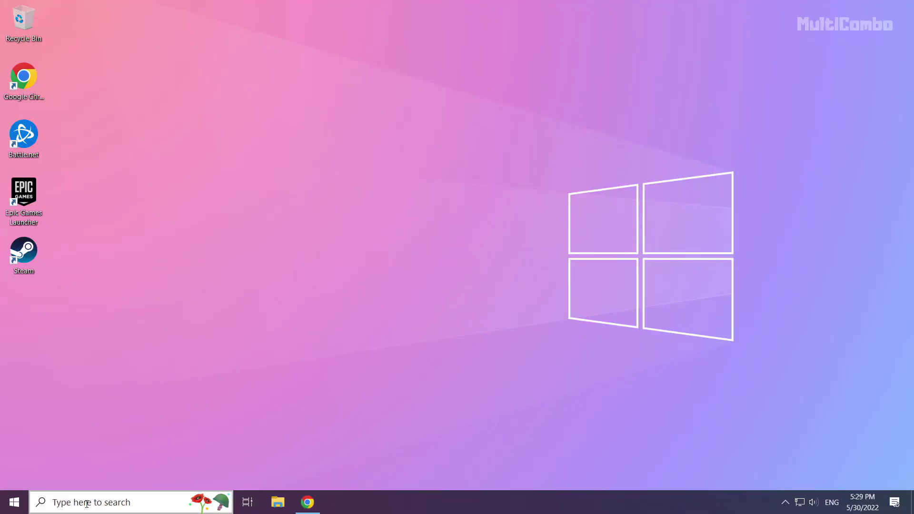
# Step: Search 'device manager' in Windows Search and launch Device Manager from the results
pyautogui.click(111, 503)
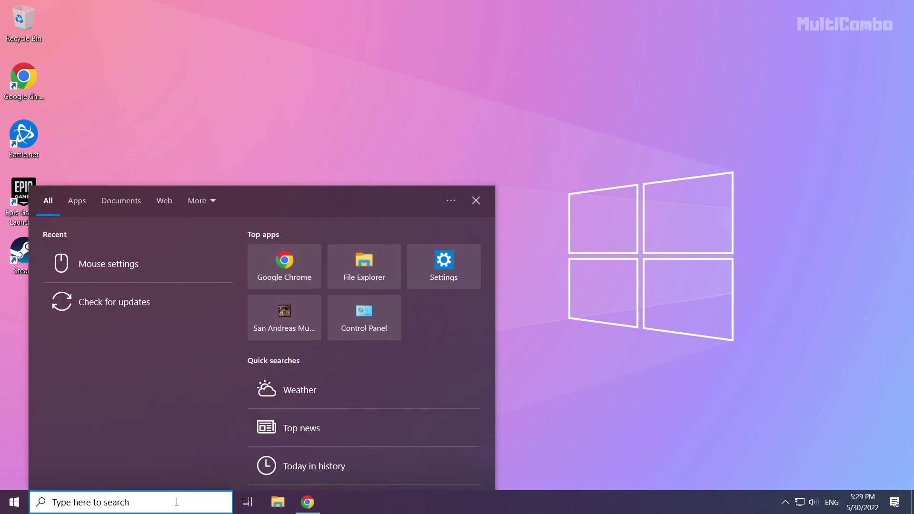
pyautogui.write('devic')
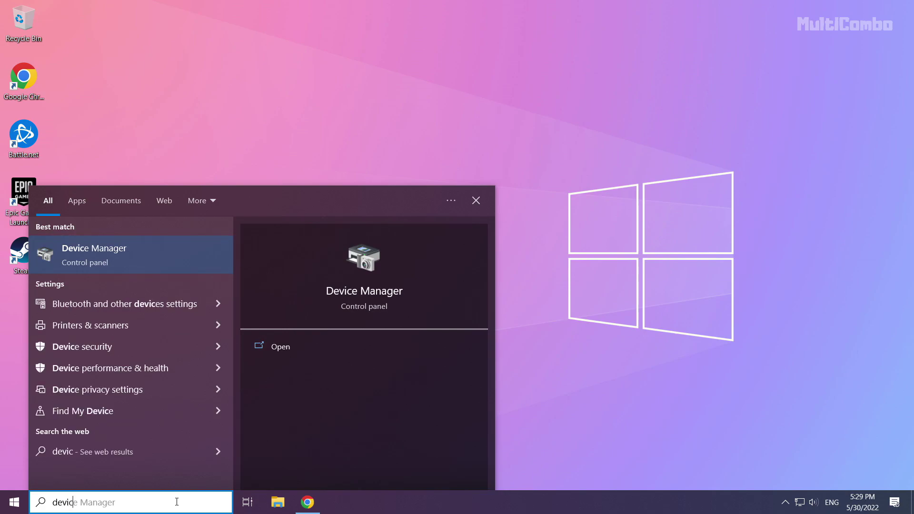
pyautogui.write('e mana')
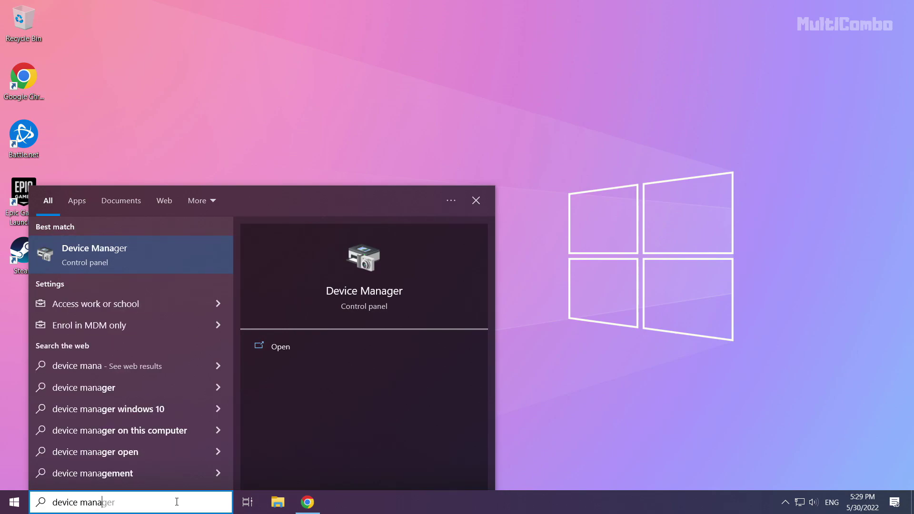
pyautogui.write('ger')
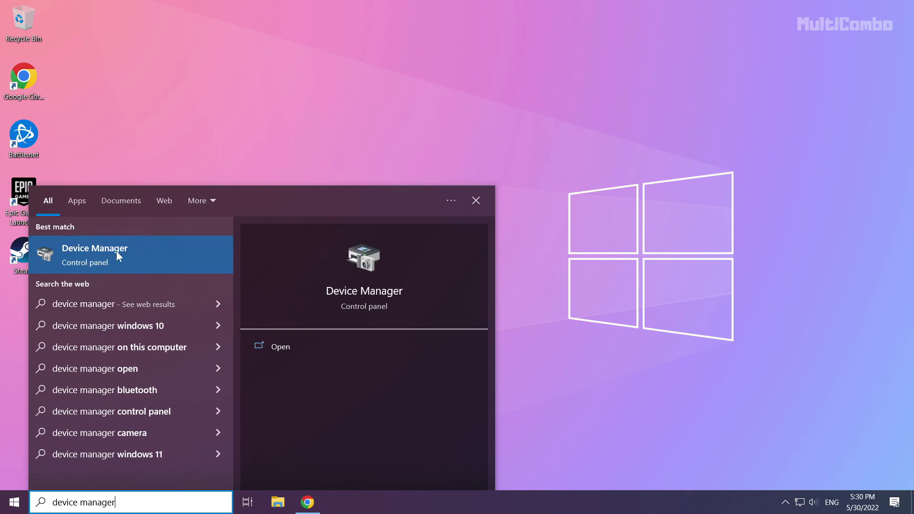
pyautogui.click(103, 253)
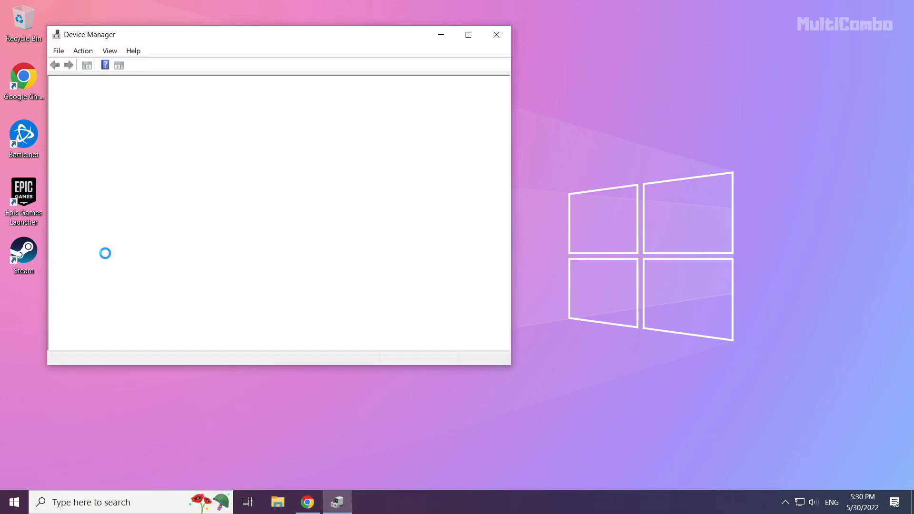
# Step: Expand Display adapters and select the NVIDIA GeForce GTX 1050 Ti
pyautogui.moveTo(210, 36); pyautogui.dragTo(385, 88)
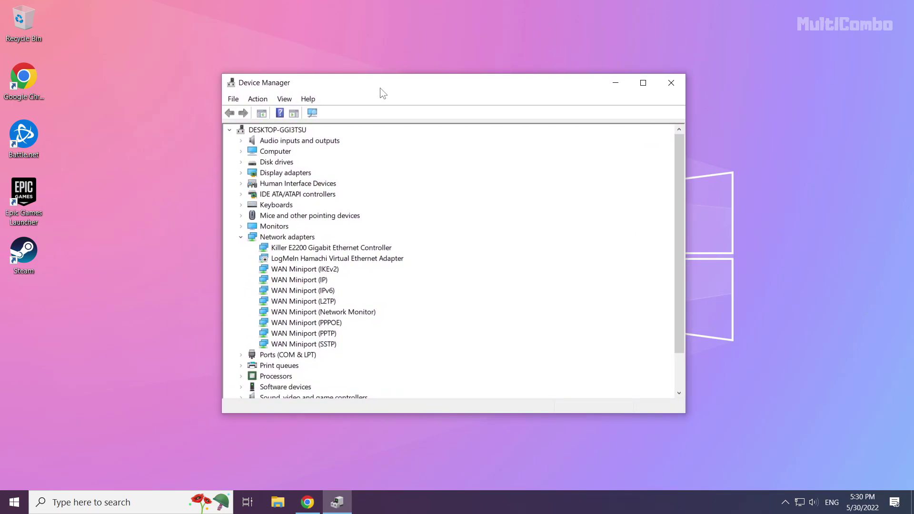
pyautogui.click(252, 173)
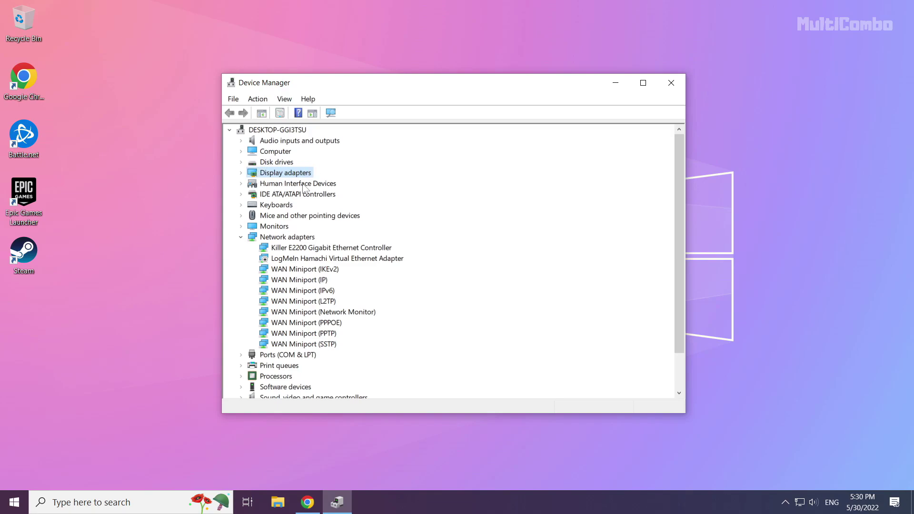
pyautogui.click(241, 174)
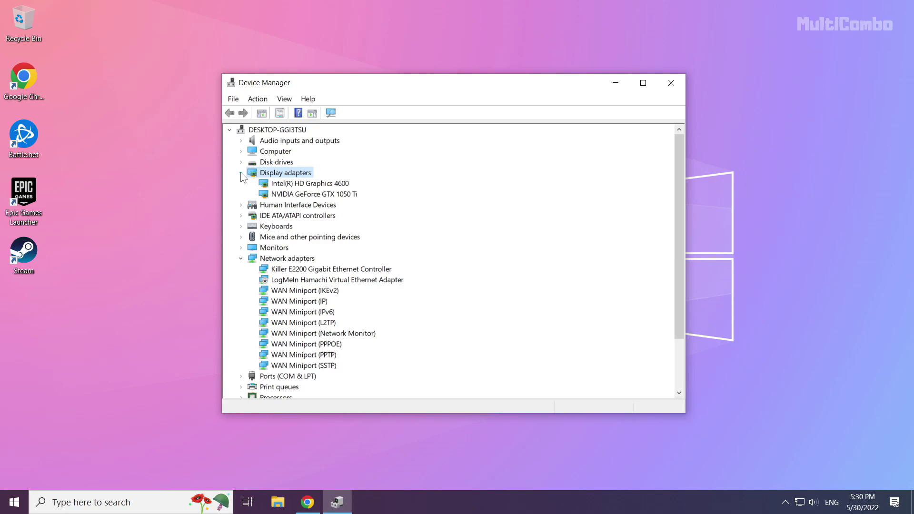
pyautogui.click(295, 193)
pyautogui.click(299, 194)
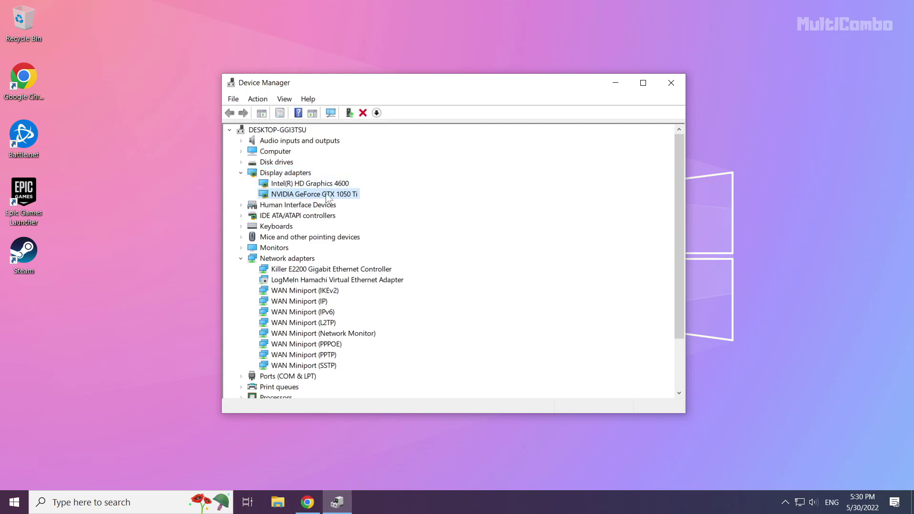
# Step: Run Update driver with automatic search for the NVIDIA GeForce GTX 1050 Ti
pyautogui.rightClick(298, 195)
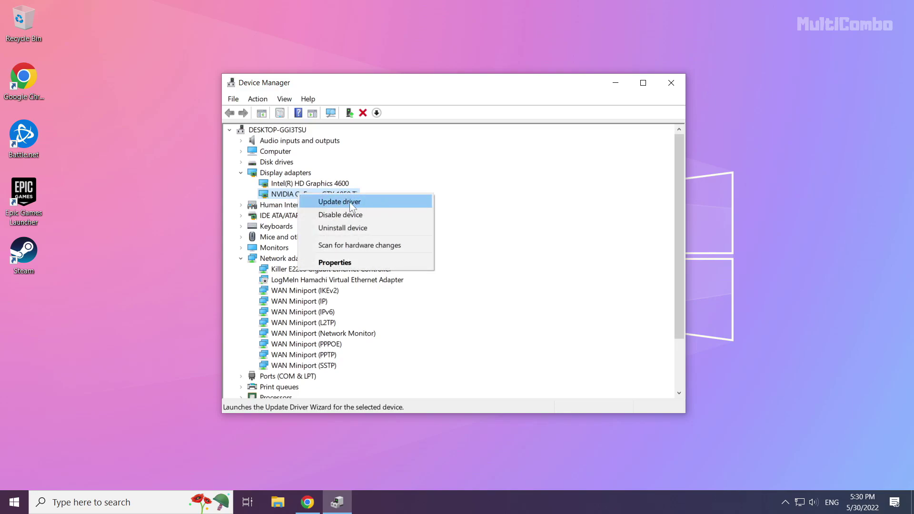
pyautogui.click(355, 204)
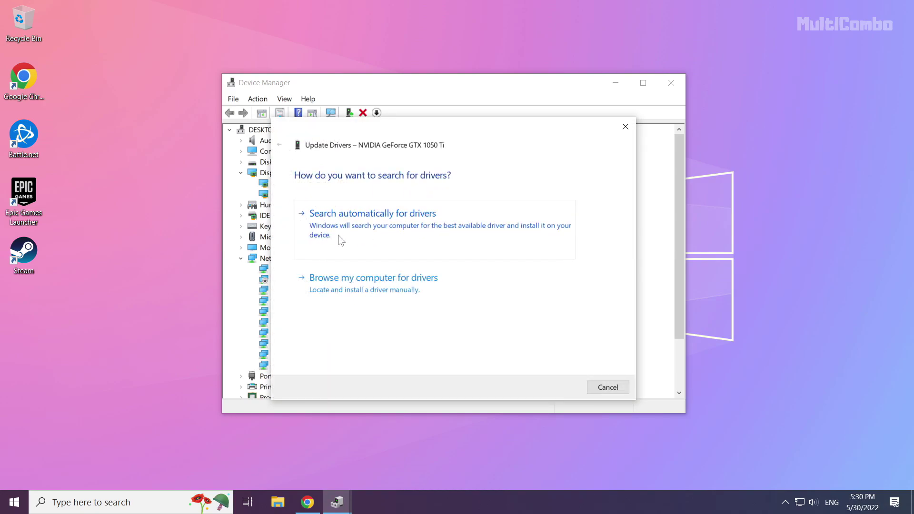
pyautogui.click(409, 238)
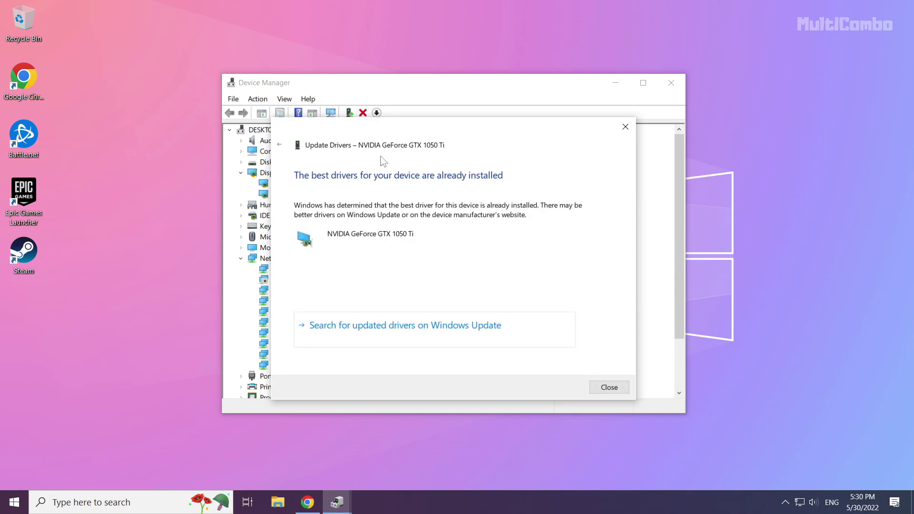
# Step: Run Update driver with automatic search for the Intel(R) HD Graphics 4600
pyautogui.click(613, 387)
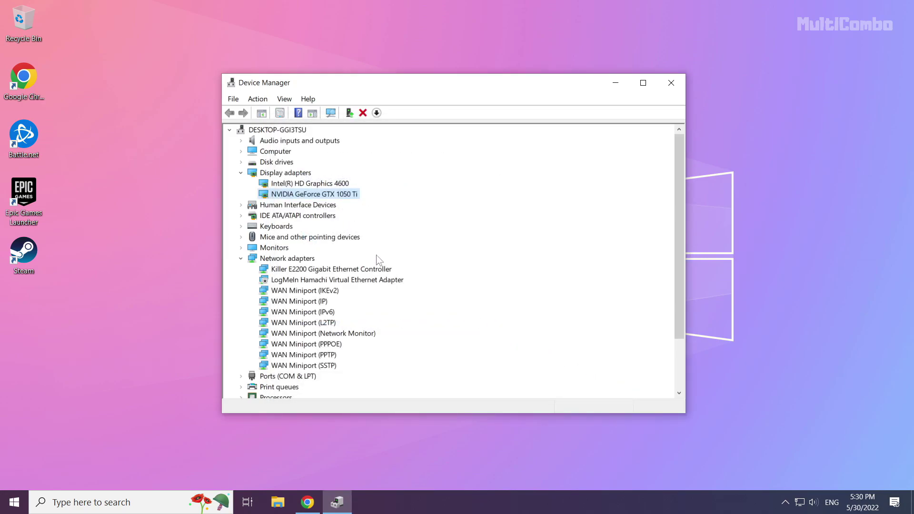
pyautogui.click(285, 185)
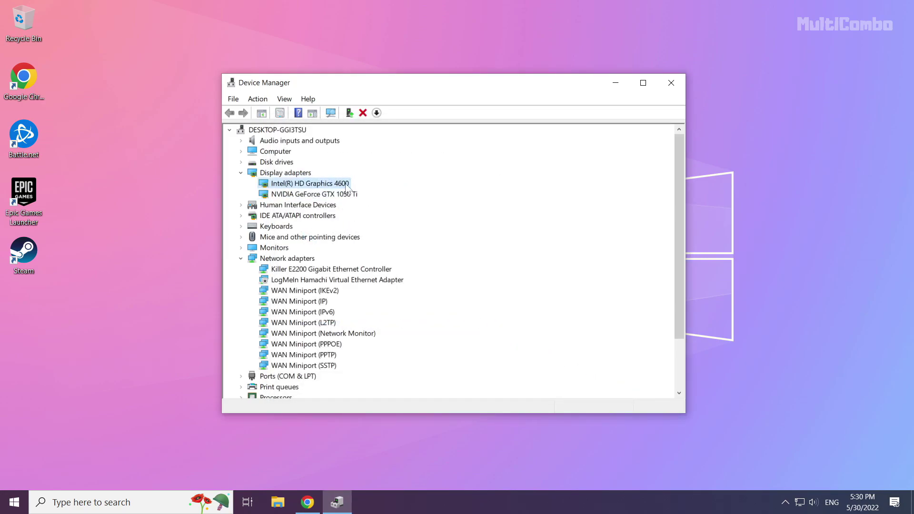
pyautogui.rightClick(311, 187)
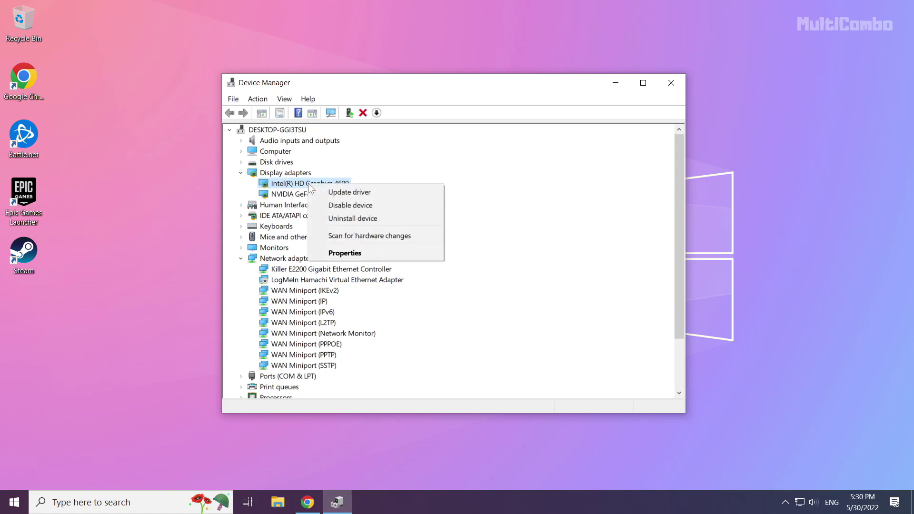
pyautogui.click(383, 194)
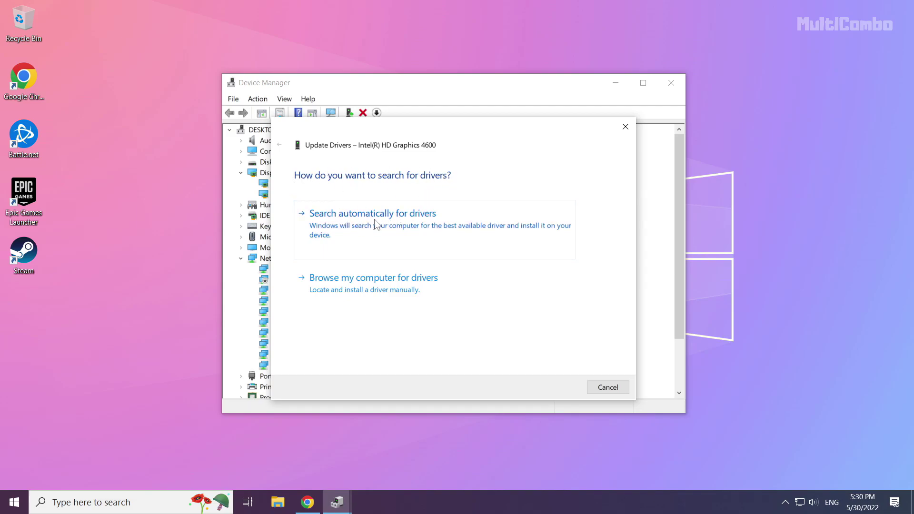
pyautogui.click(376, 243)
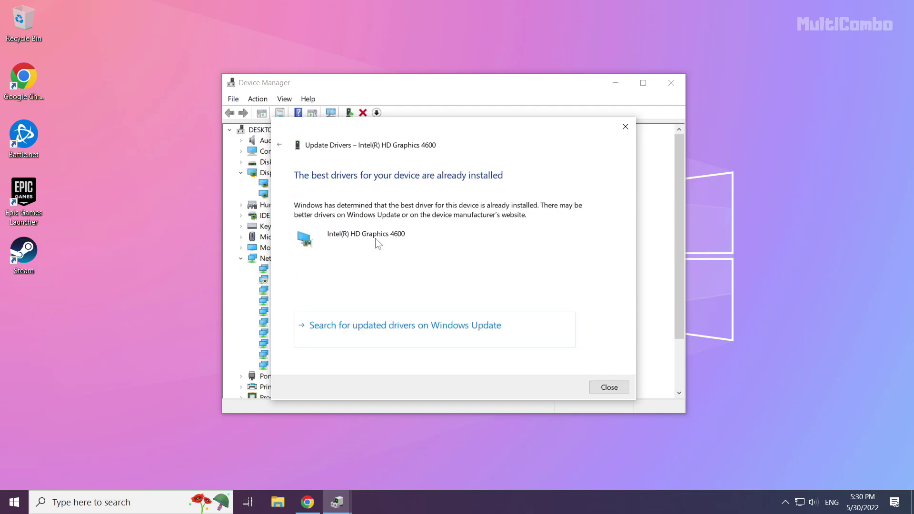
# Step: Dismiss the driver result and close Device Manager
pyautogui.click(611, 388)
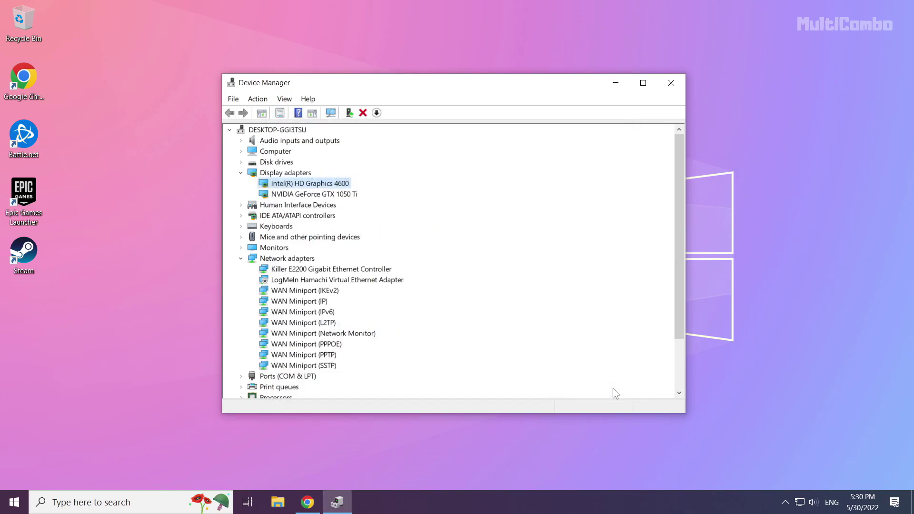
pyautogui.click(672, 85)
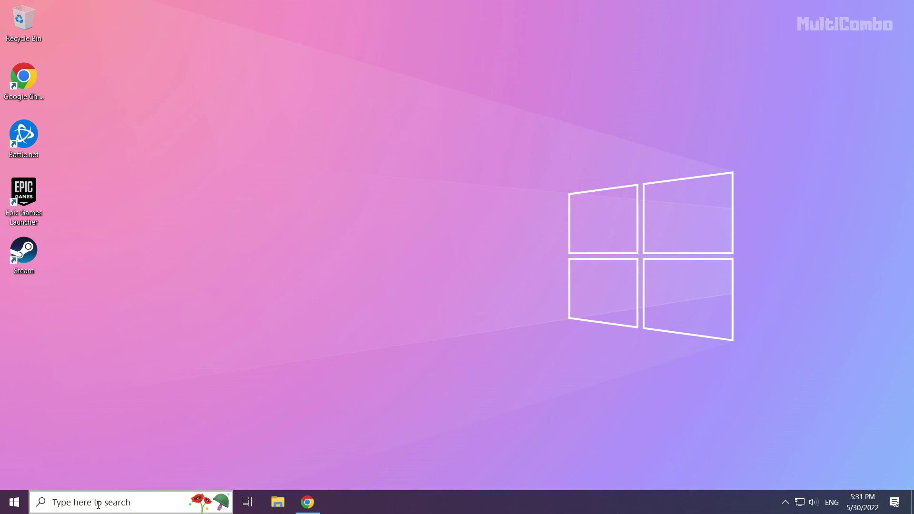
# Step: Search 'update' in Windows Search and go to the Windows Update settings page
pyautogui.click(112, 504)
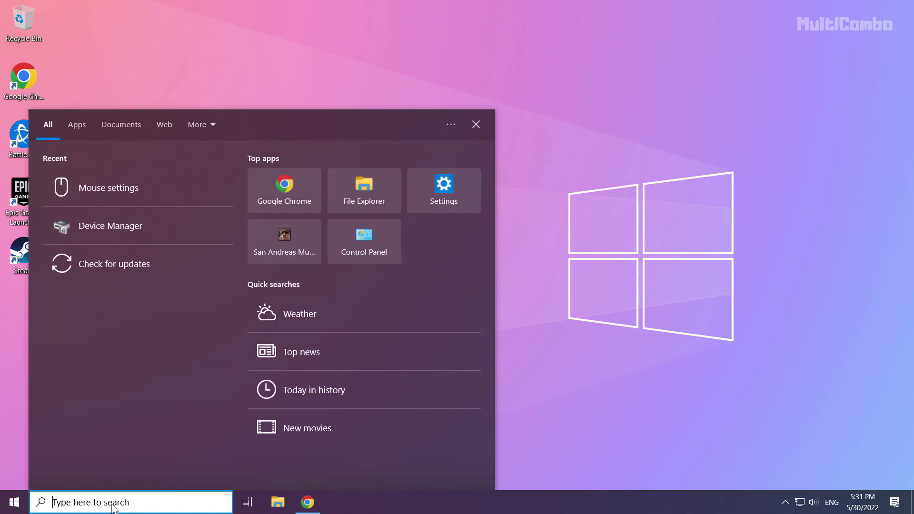
pyautogui.write('update')
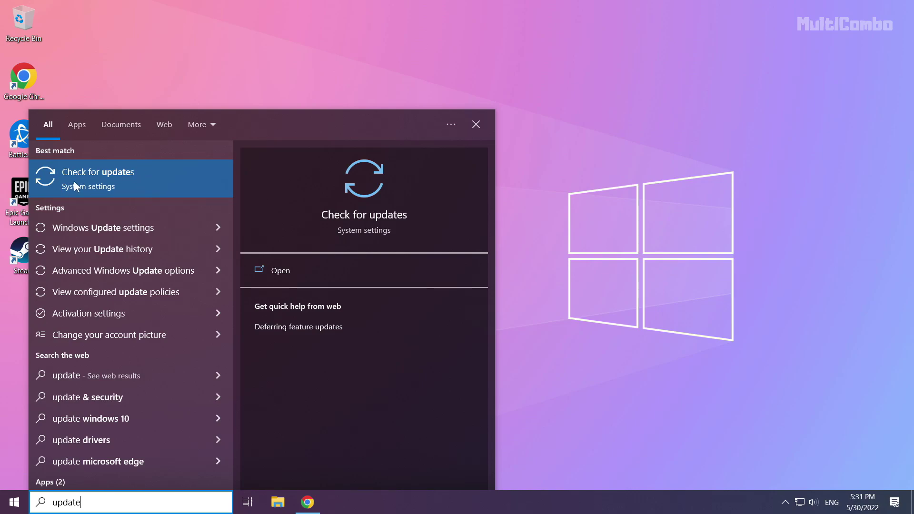
pyautogui.click(125, 179)
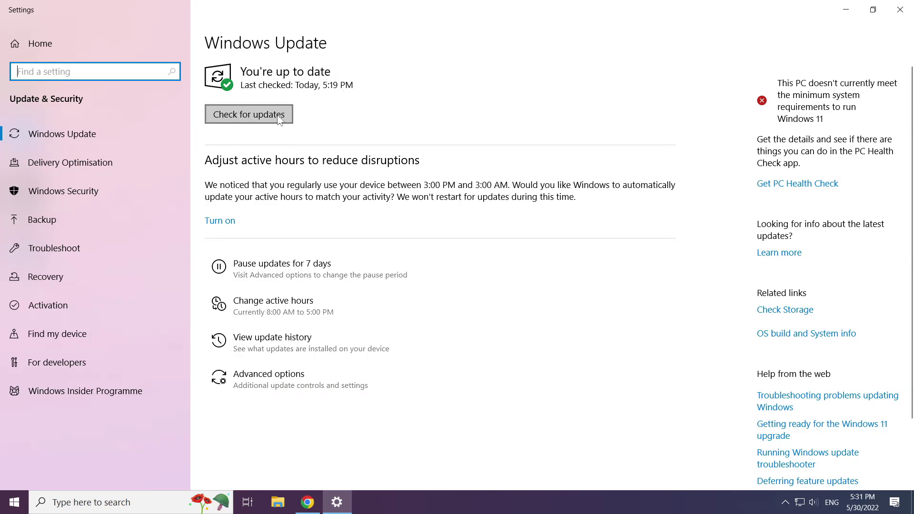
# Step: Run Check for updates, confirm the PC is up to date, then close Settings
pyautogui.click(250, 113)
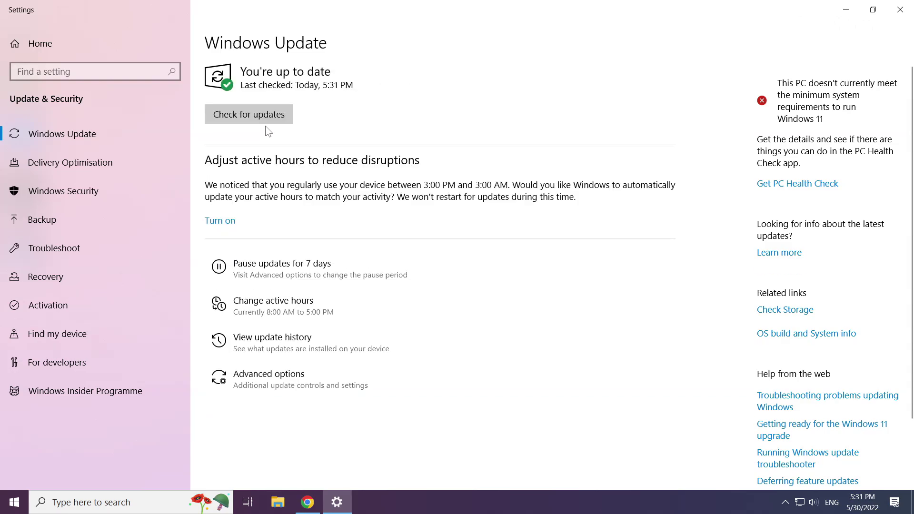
pyautogui.click(901, 11)
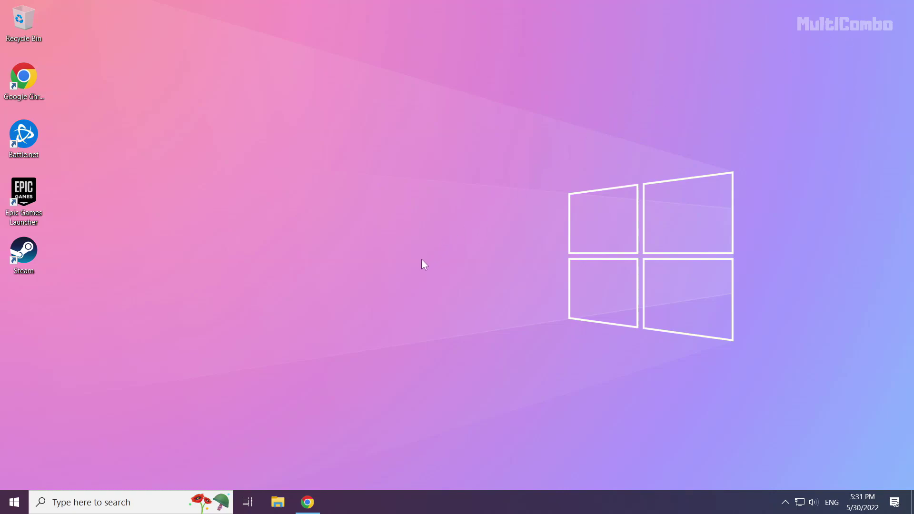
# Step: Restore Chrome and download the DirectX End-User Runtime Web Installer from Microsoft's Download Center
pyautogui.click(308, 504)
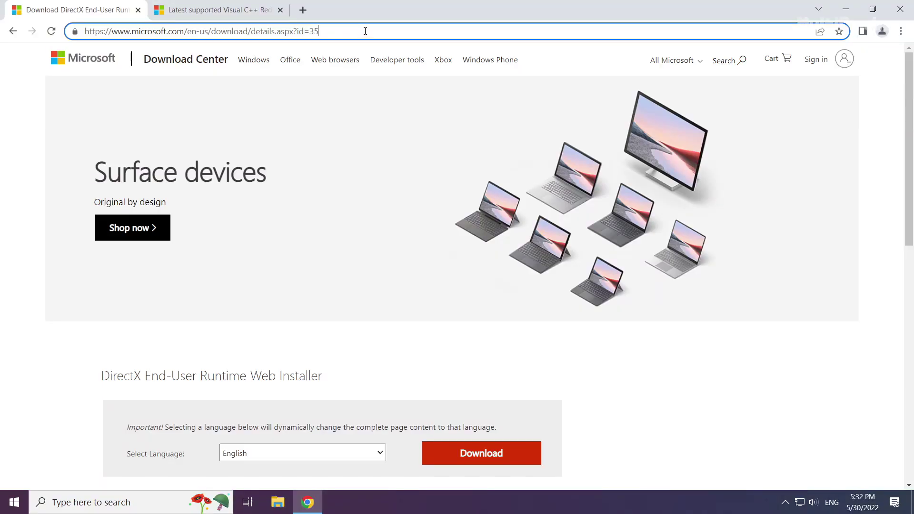
pyautogui.moveTo(365, 30); pyautogui.dragTo(384, 29)
pyautogui.click(377, 347)
pyautogui.scroll(-1, 365, 347)
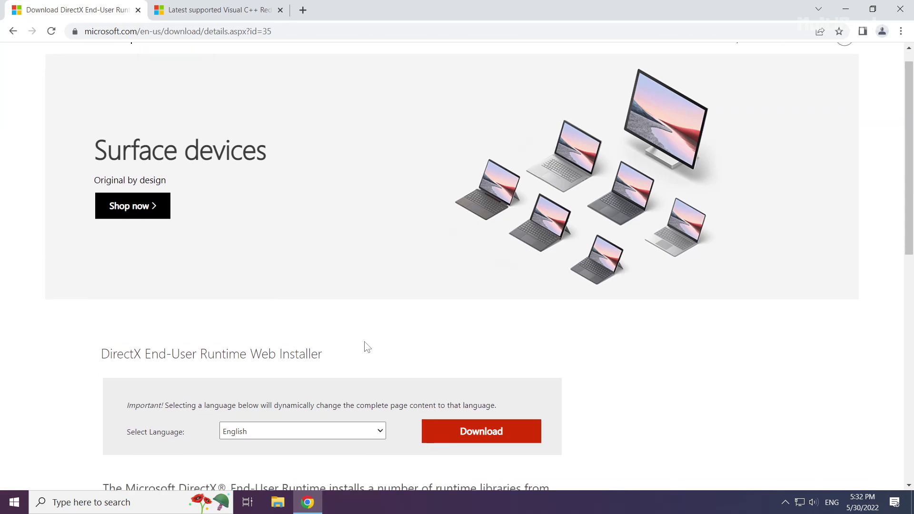
pyautogui.scroll(-1, 364, 347)
pyautogui.moveTo(333, 259); pyautogui.dragTo(89, 256)
pyautogui.click(88, 254)
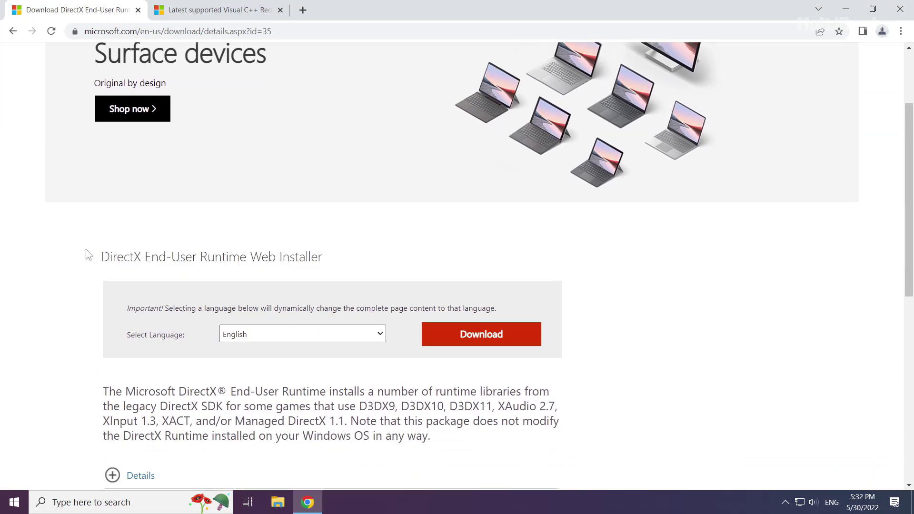
pyautogui.click(485, 343)
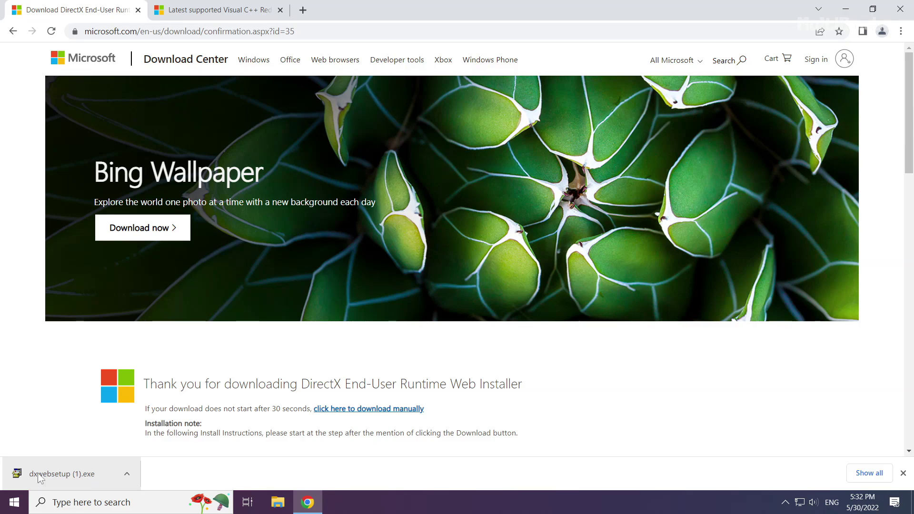
# Step: Launch dxwebsetup (1).exe and accept the DirectX license agreement
pyautogui.click(62, 471)
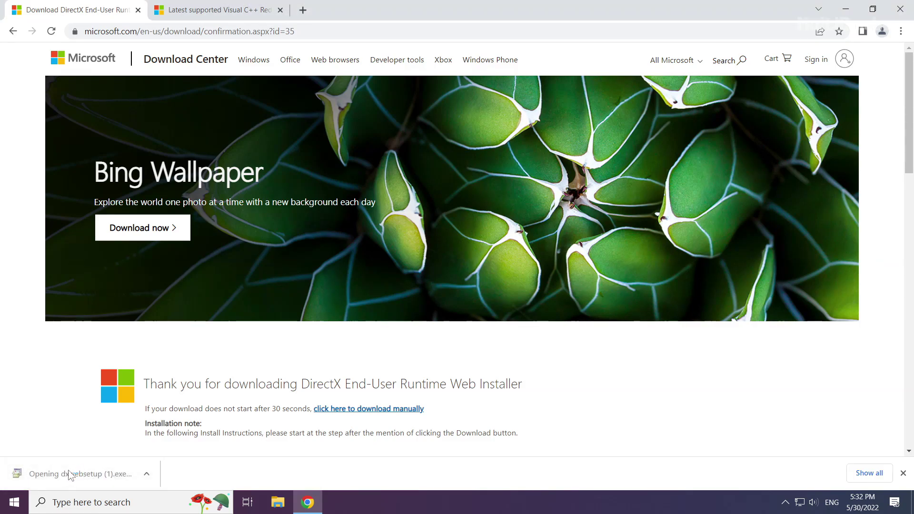
pyautogui.moveTo(185, 41); pyautogui.dragTo(448, 162)
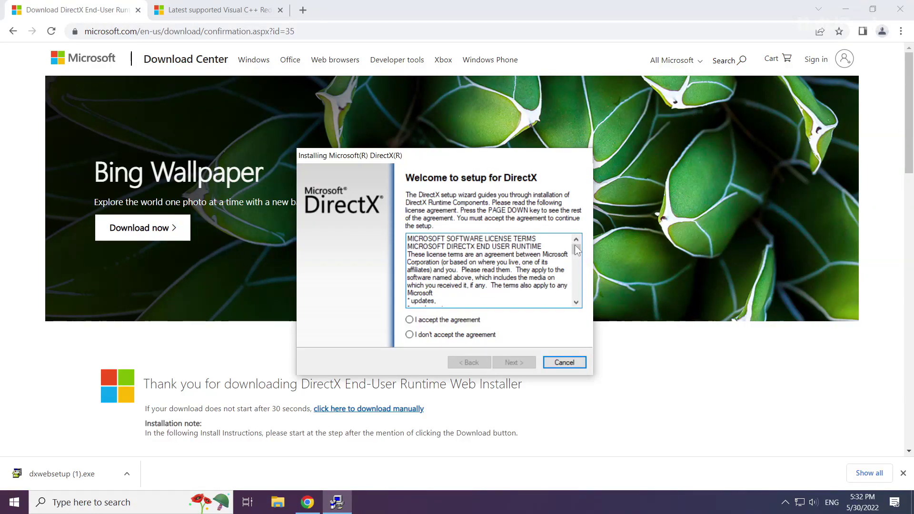
pyautogui.moveTo(577, 250); pyautogui.dragTo(578, 298)
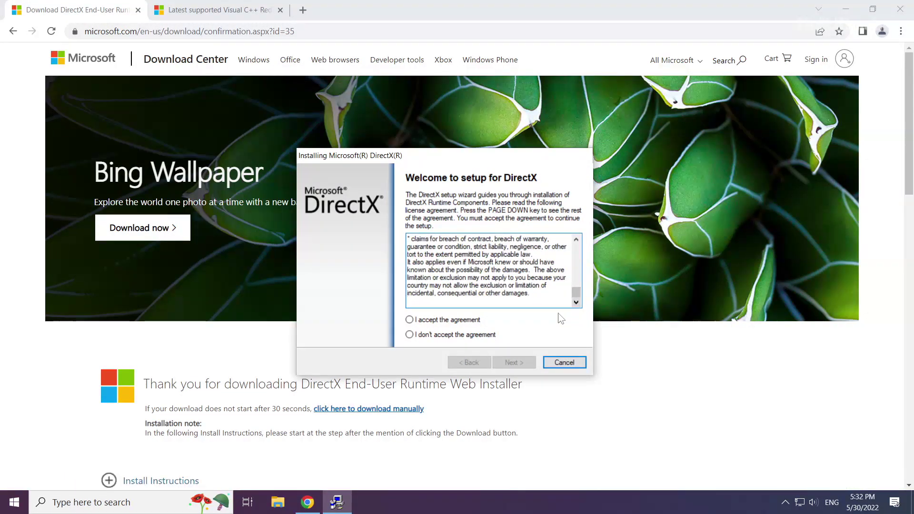
pyautogui.click(409, 322)
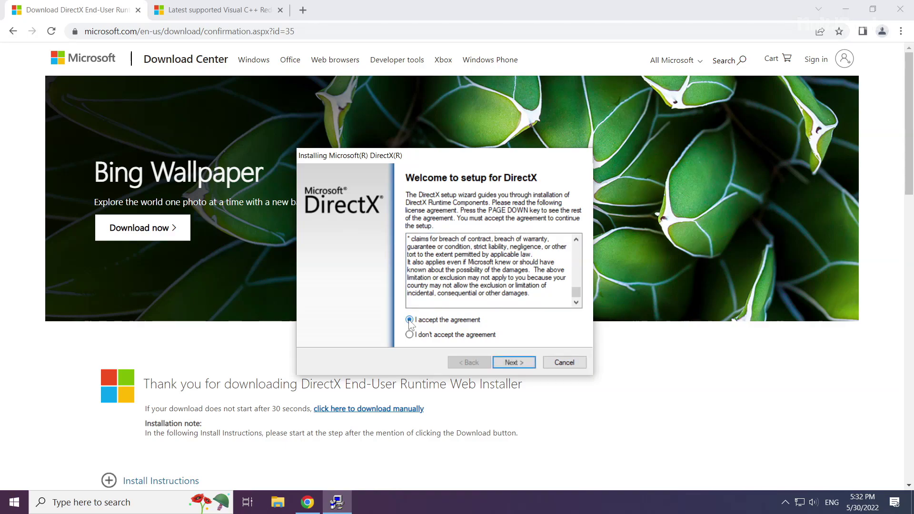
pyautogui.click(512, 363)
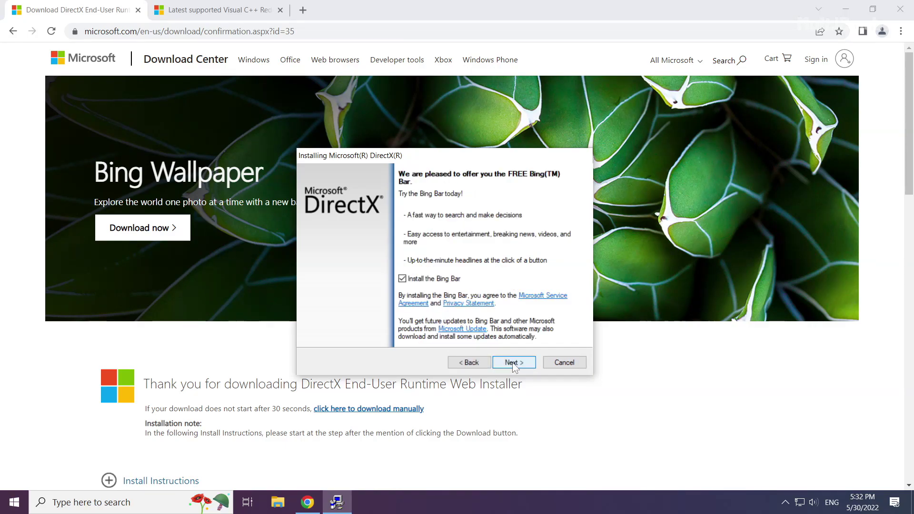
# Step: Decline the Bing Bar, install the DirectX components and finish the setup
pyautogui.click(402, 279)
pyautogui.click(512, 362)
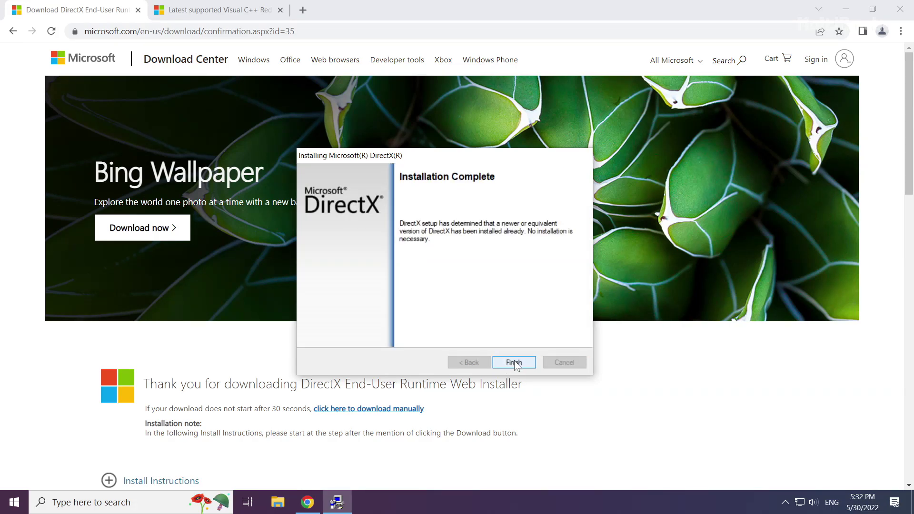
pyautogui.click(514, 362)
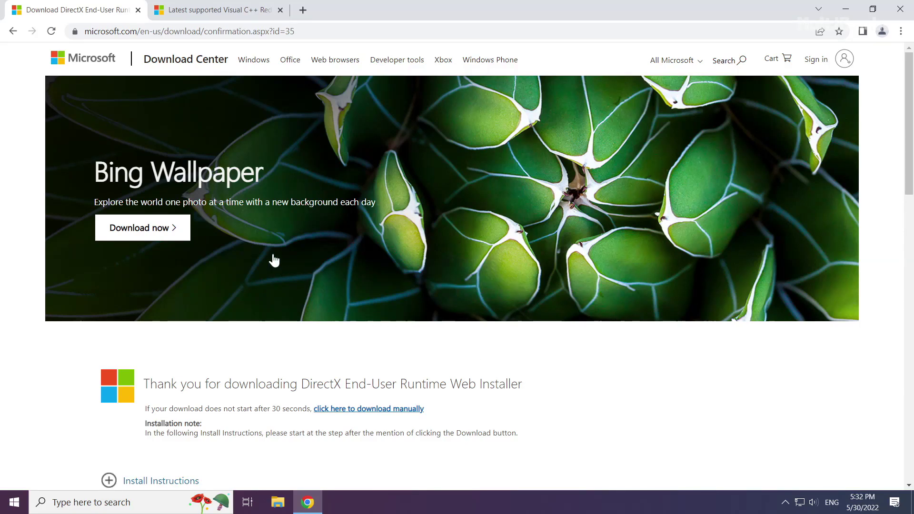
# Step: Close the DirectX tab and review the Visual C++ 2015-2022 Redistributable download table on Microsoft Docs
pyautogui.click(138, 10)
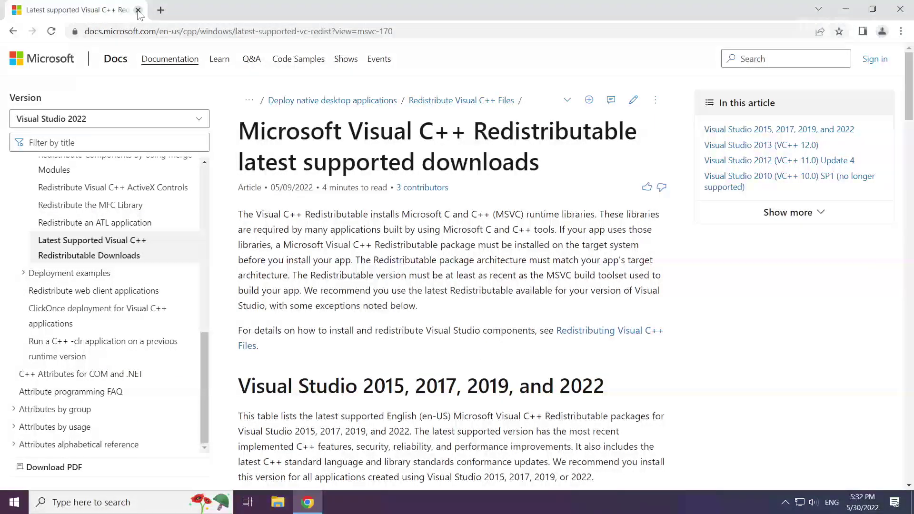
pyautogui.moveTo(394, 30); pyautogui.dragTo(85, 31)
pyautogui.click(164, 31)
pyautogui.moveTo(238, 131)
pyautogui.mouseDown()
pyautogui.moveTo(568, 126)
pyautogui.moveTo(239, 131)
pyautogui.mouseUp()
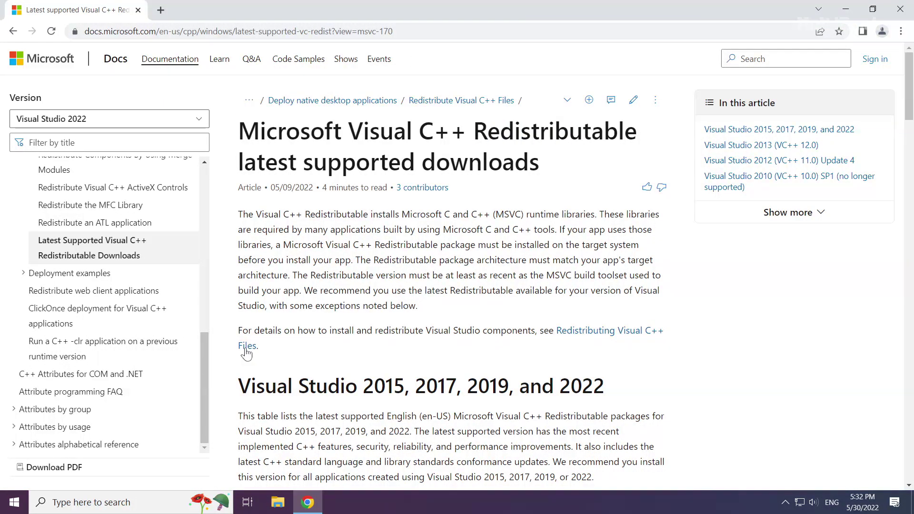
pyautogui.moveTo(238, 386); pyautogui.dragTo(622, 389)
pyautogui.click(621, 389)
pyautogui.scroll(-3, 464, 375)
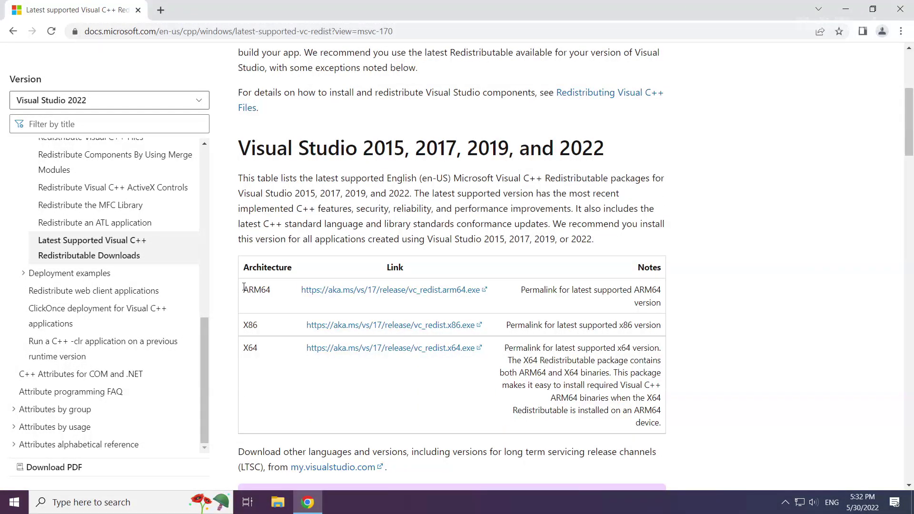
pyautogui.moveTo(244, 287); pyautogui.dragTo(509, 350)
pyautogui.click(508, 350)
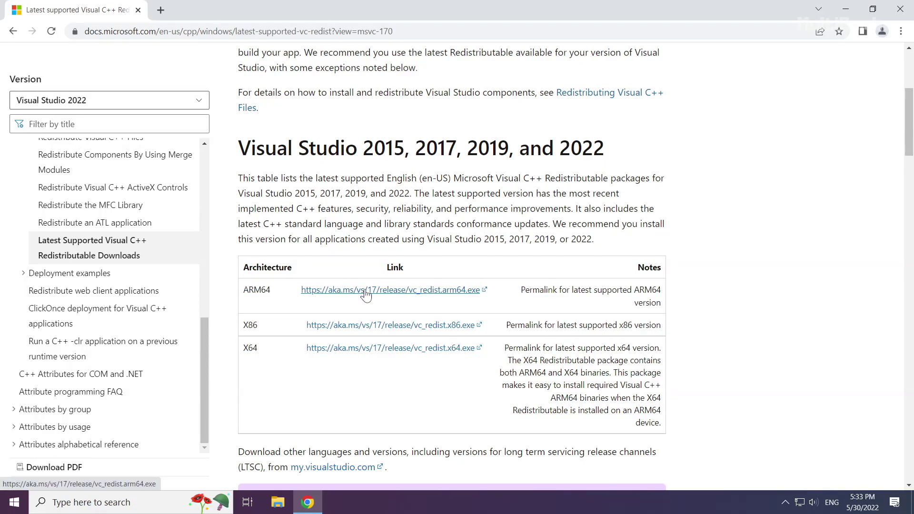
# Step: Download the ARM64, X86 and X64 vc_redist installers
pyautogui.click(364, 293)
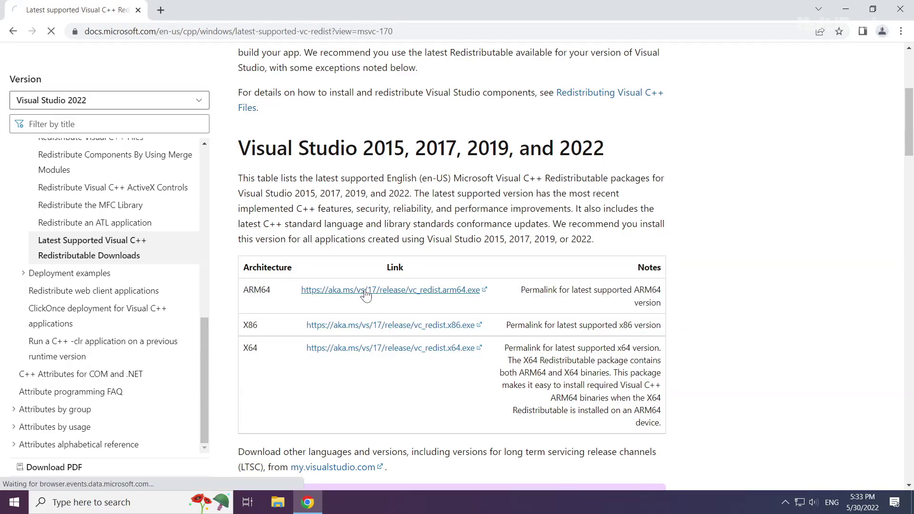
pyautogui.click(365, 326)
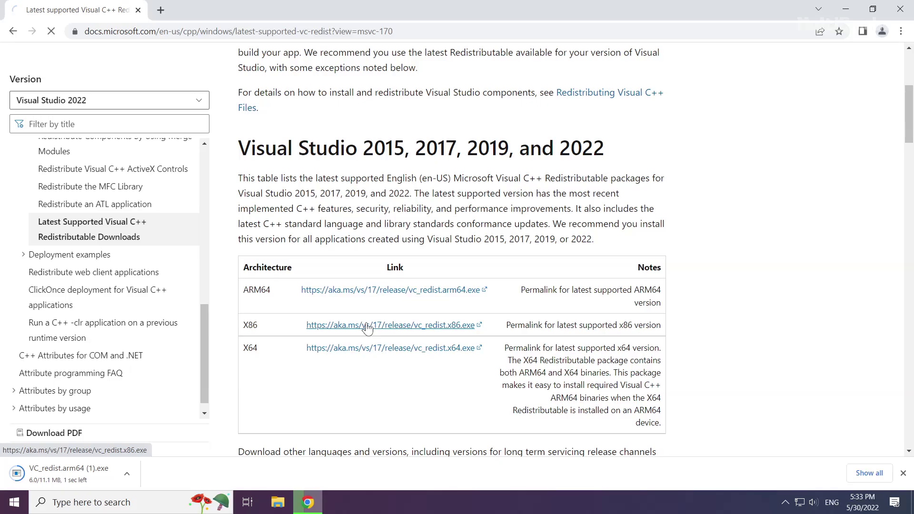
pyautogui.click(358, 350)
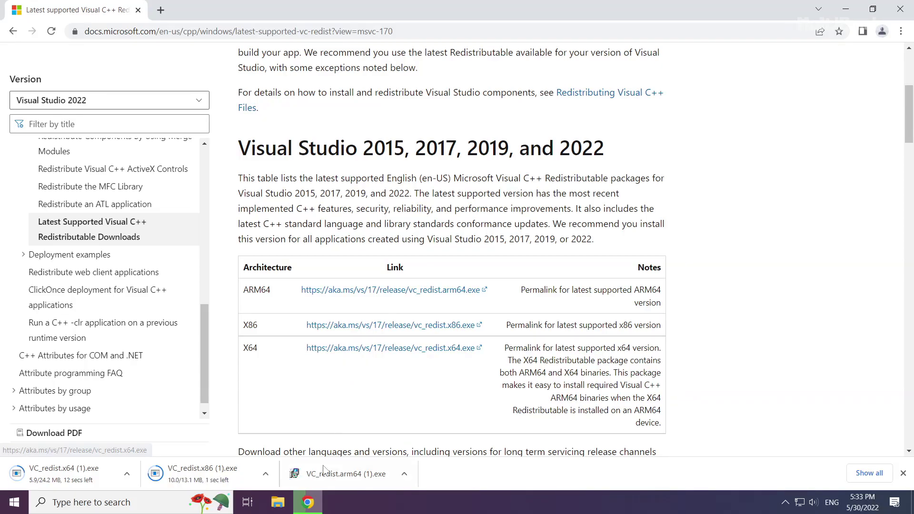
# Step: Run the ARM64 Visual C++ Redistributable installer, accepting its license terms
pyautogui.click(353, 474)
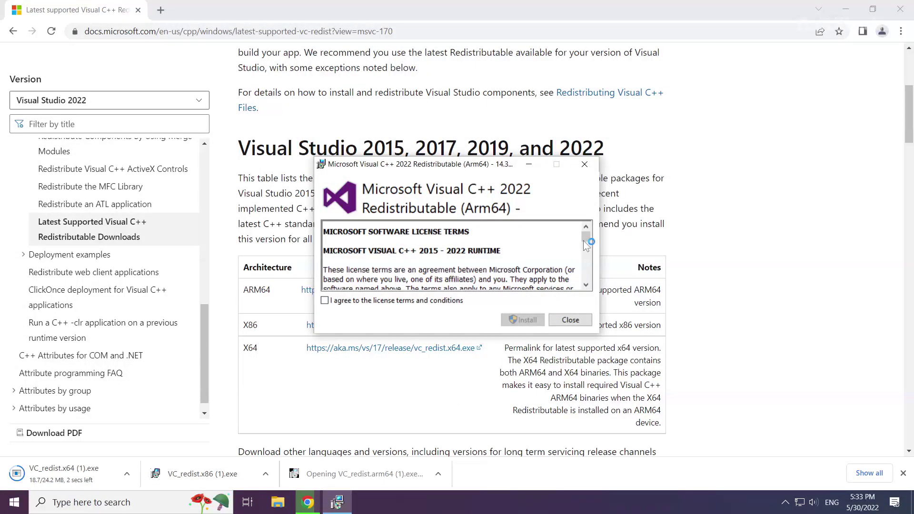
pyautogui.moveTo(586, 237); pyautogui.dragTo(587, 285)
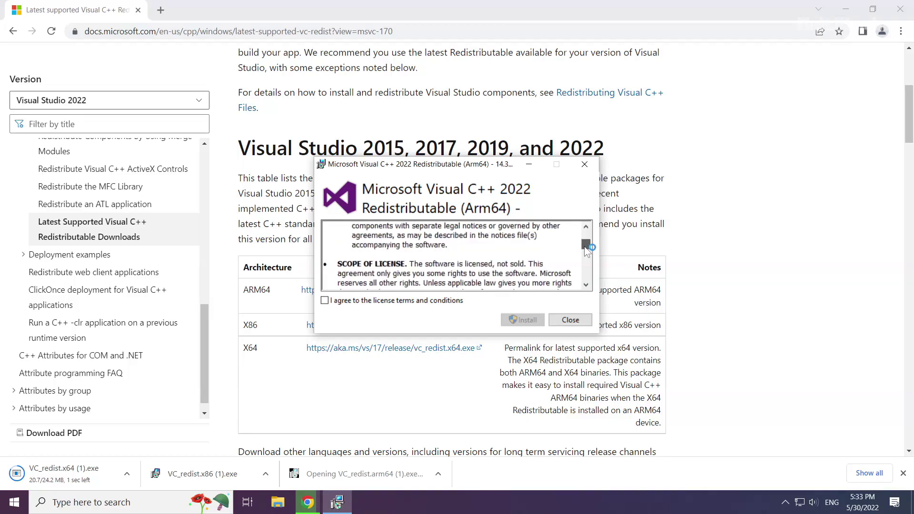
pyautogui.click(325, 301)
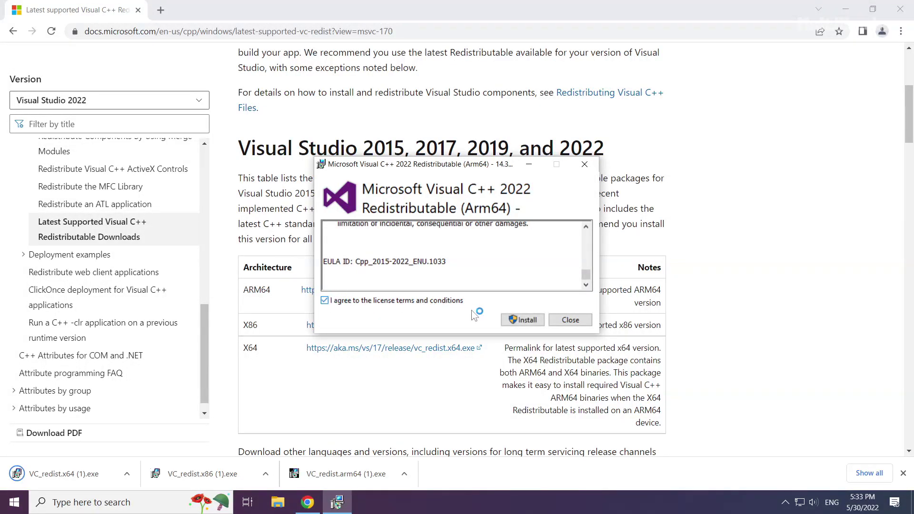
pyautogui.click(522, 320)
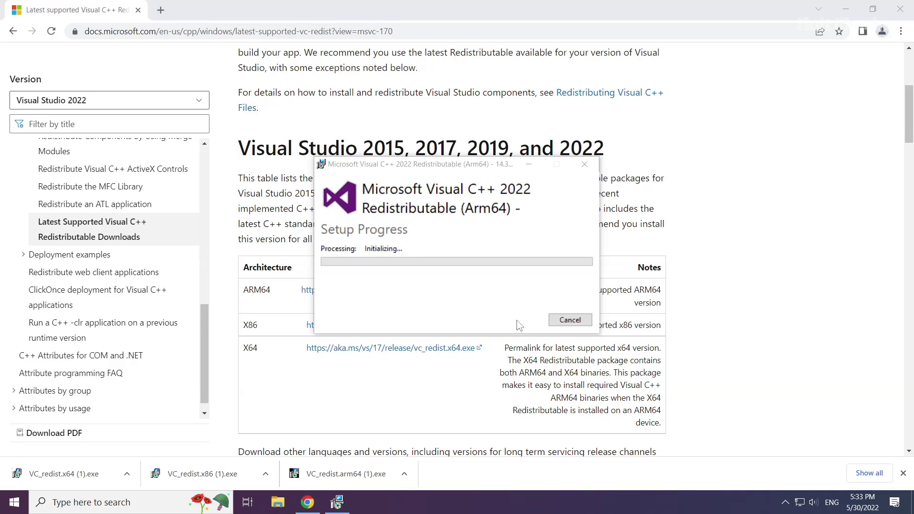
# Step: Install the x86 Visual C++ 2015-2022 Redistributable and close its Setup Successful window
pyautogui.click(207, 474)
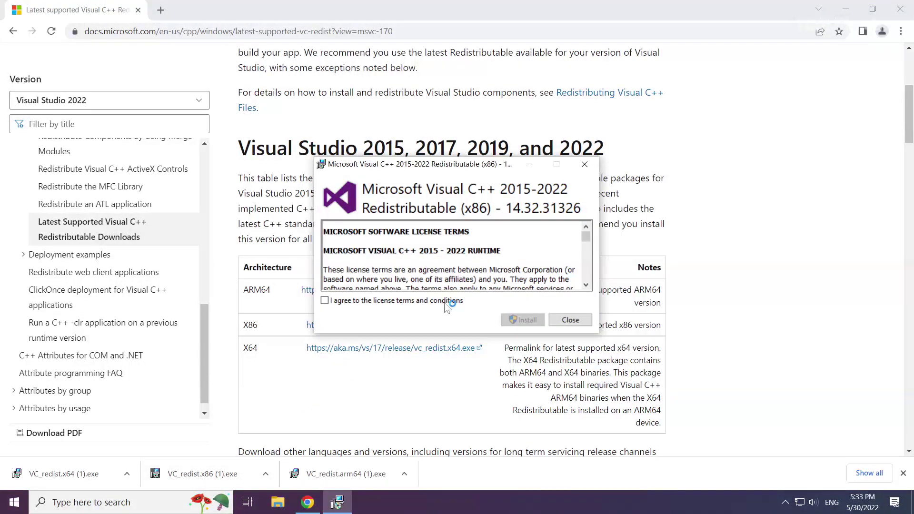
pyautogui.moveTo(587, 261); pyautogui.dragTo(587, 276)
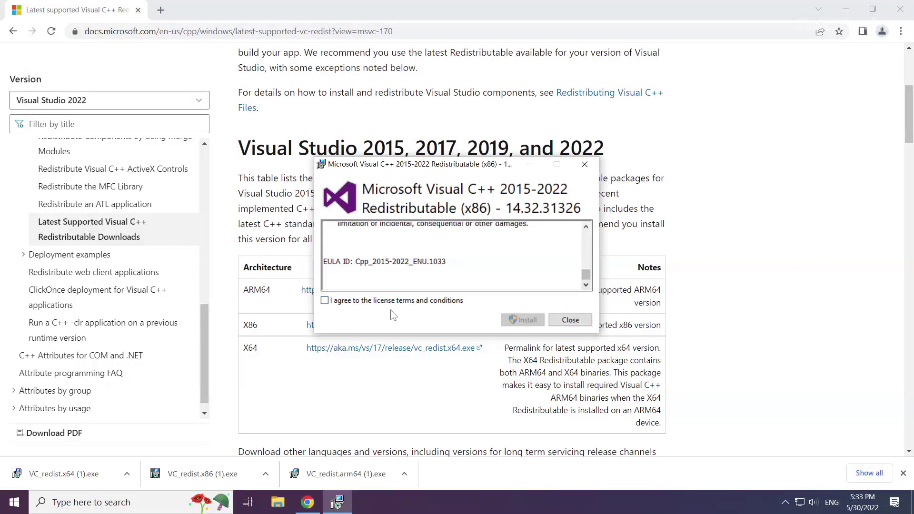
pyautogui.click(325, 301)
pyautogui.click(526, 320)
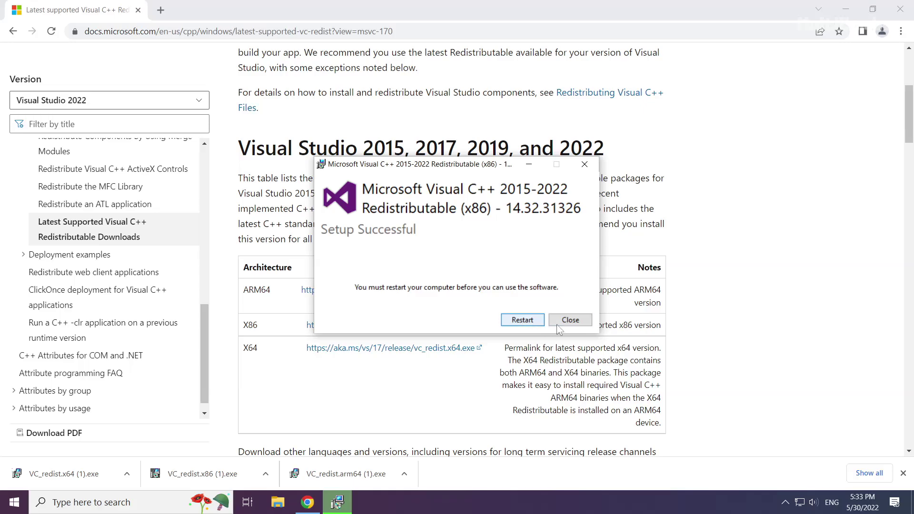
pyautogui.click(573, 323)
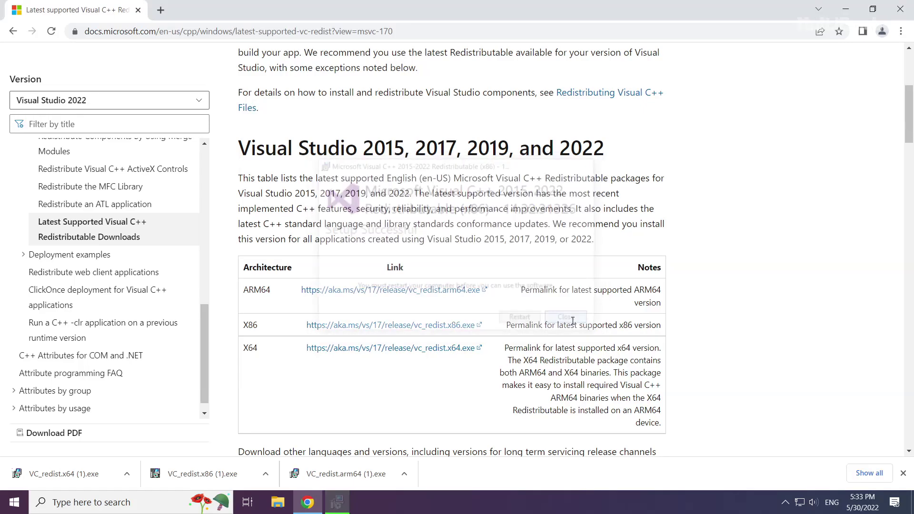
# Step: Install the x64 Visual C++ 2015-2022 Redistributable, close its setup, then close Chrome
pyautogui.click(69, 477)
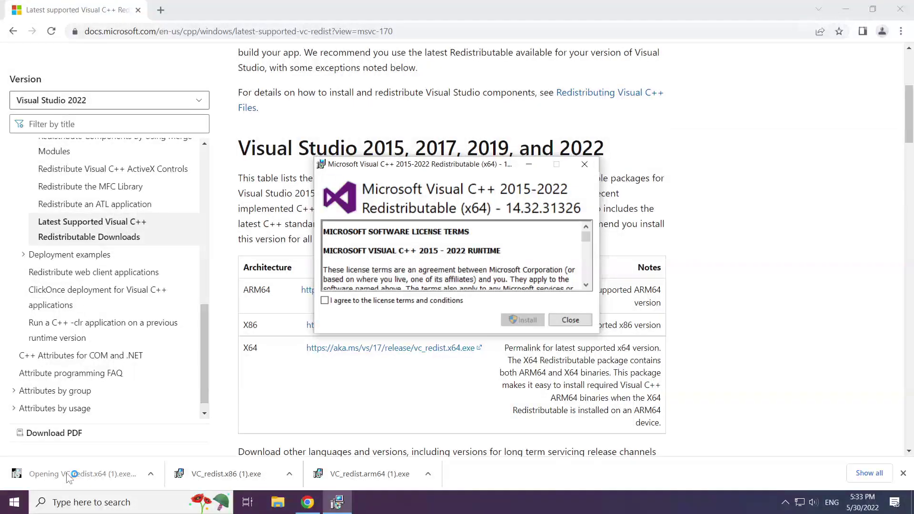
pyautogui.moveTo(586, 237); pyautogui.dragTo(586, 280)
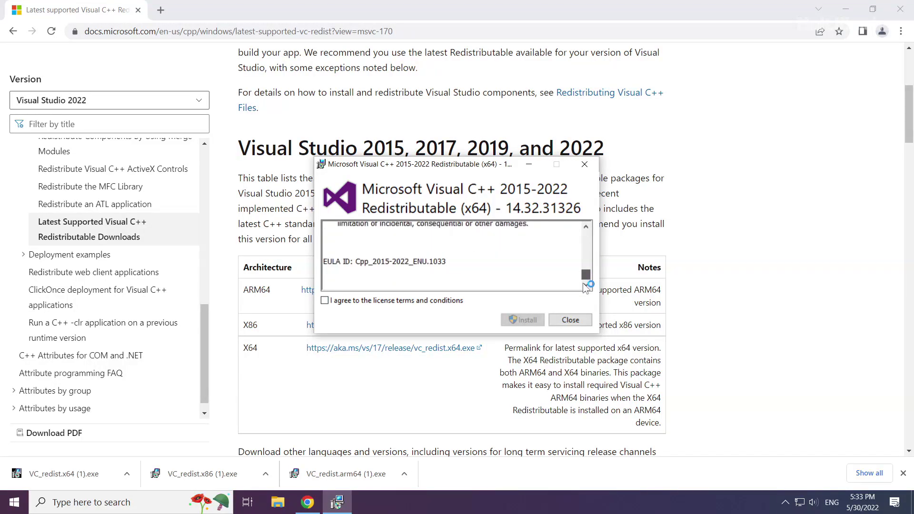
pyautogui.click(325, 300)
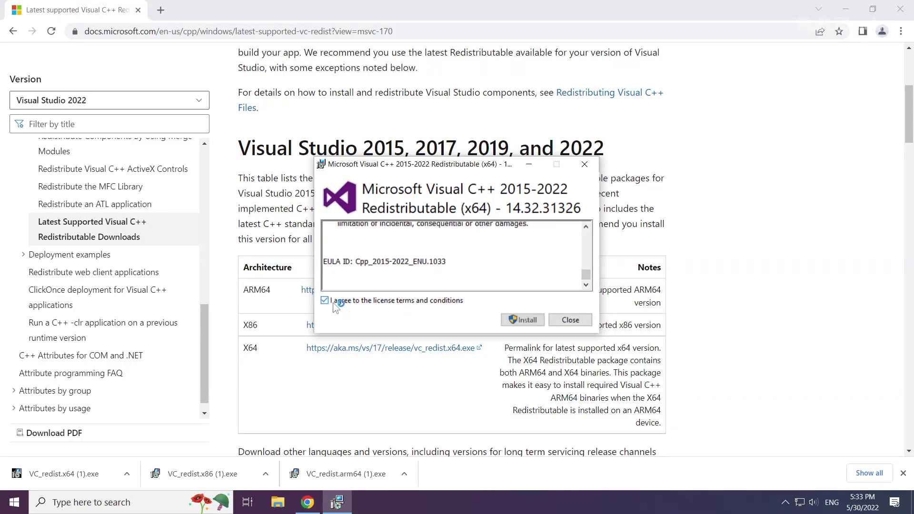
pyautogui.click(528, 321)
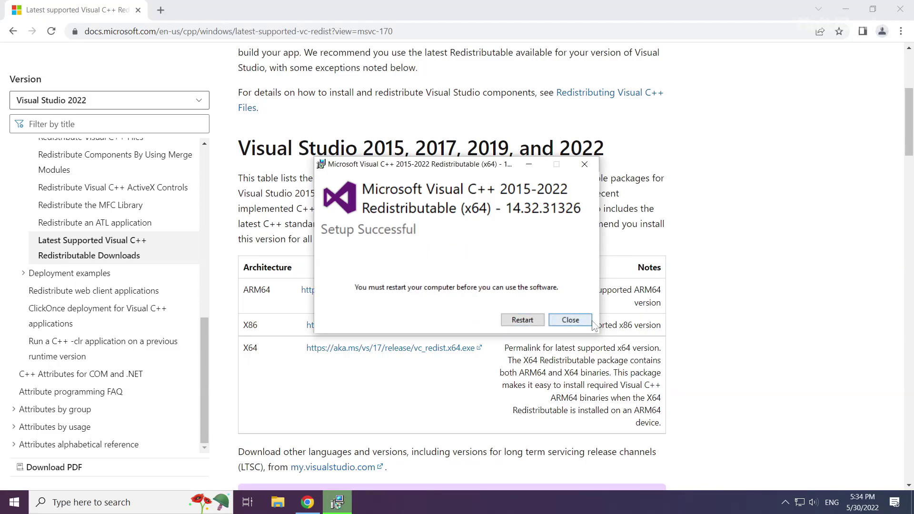
pyautogui.click(571, 320)
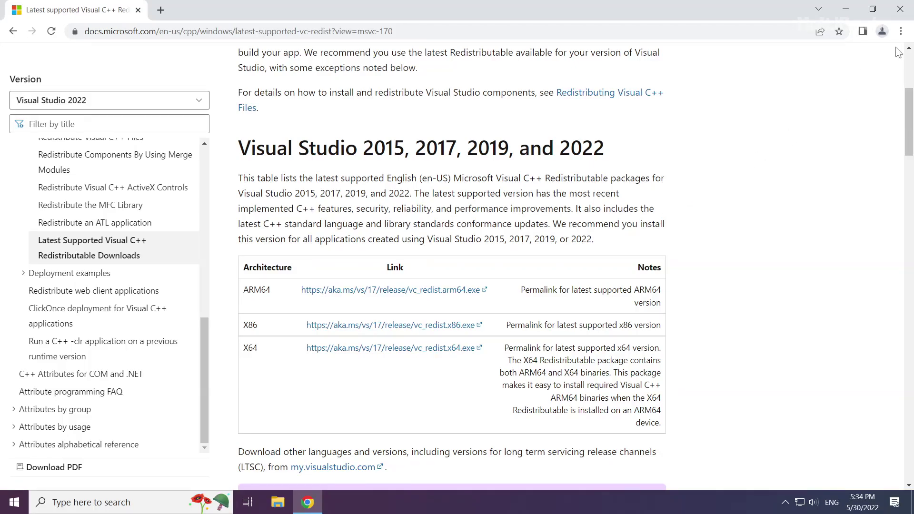
pyautogui.click(902, 13)
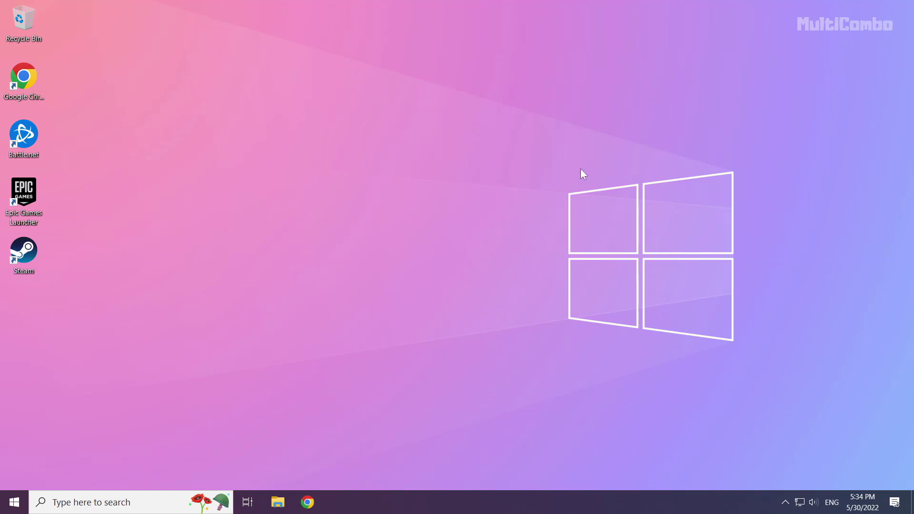
# Step: Launch Task Manager from the Start button's right-click quick links menu
pyautogui.rightClick(15, 507)
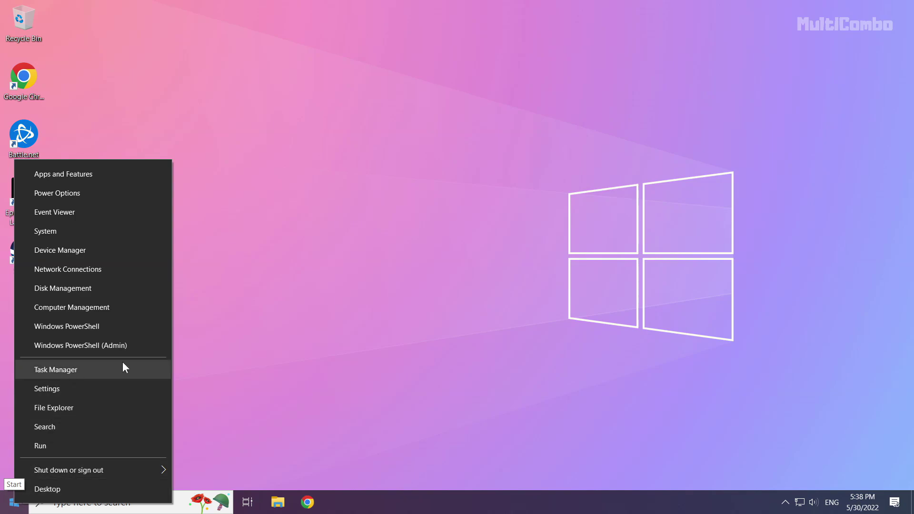
pyautogui.click(82, 369)
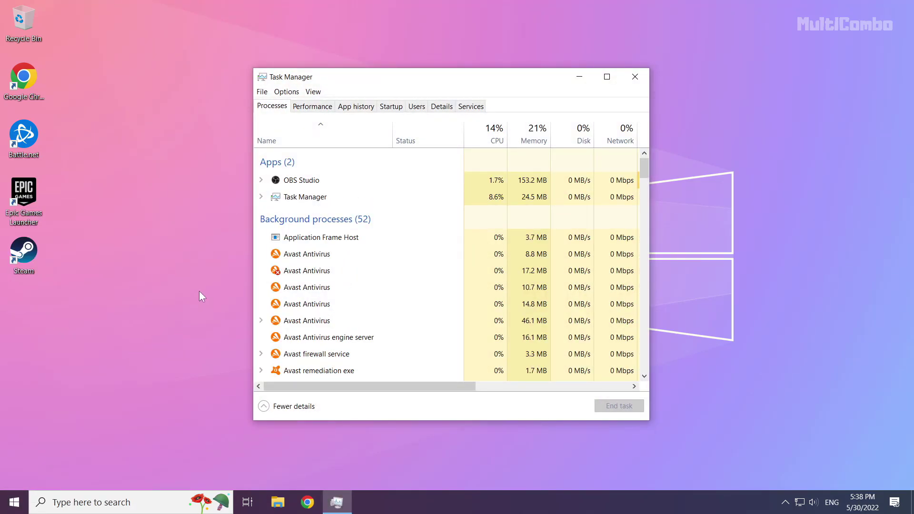
# Step: Disable Microsoft Edge, Java Update Scheduler, Hamachi Client Application and Cortana on the Startup list, then close Task Manager
pyautogui.click(395, 108)
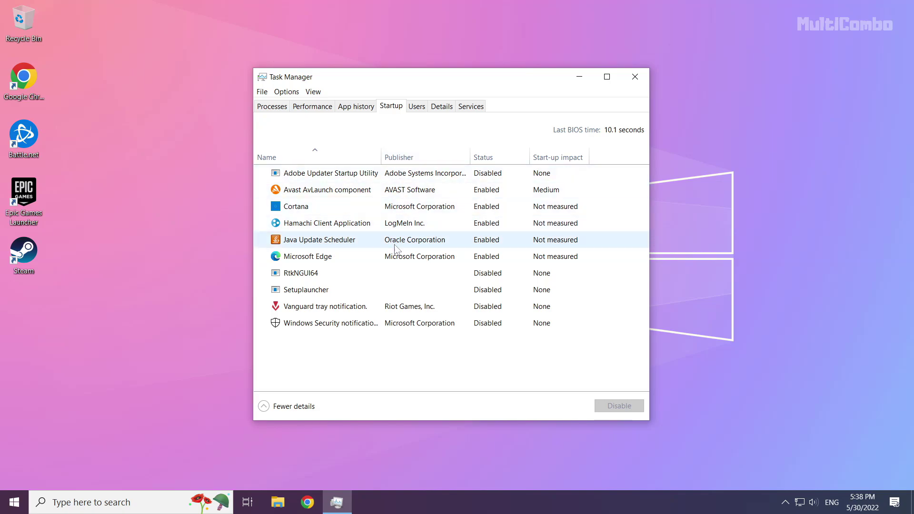
pyautogui.click(346, 256)
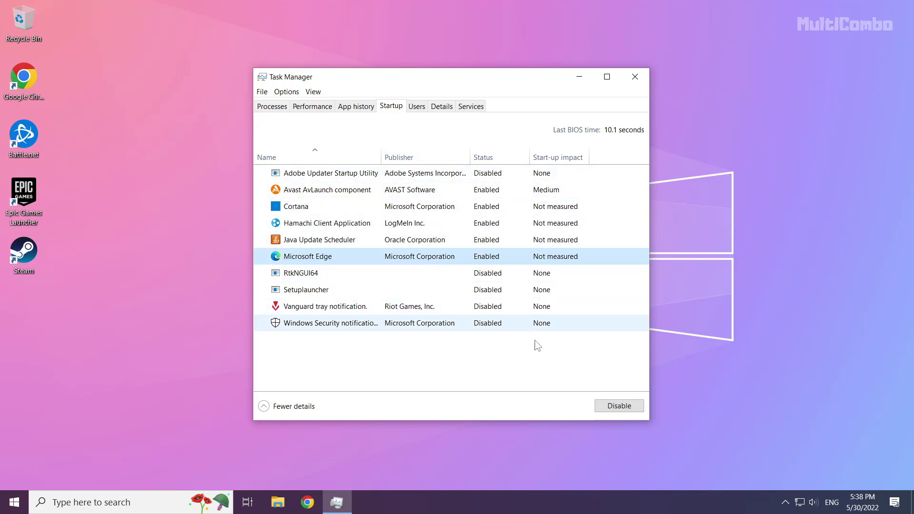
pyautogui.click(613, 407)
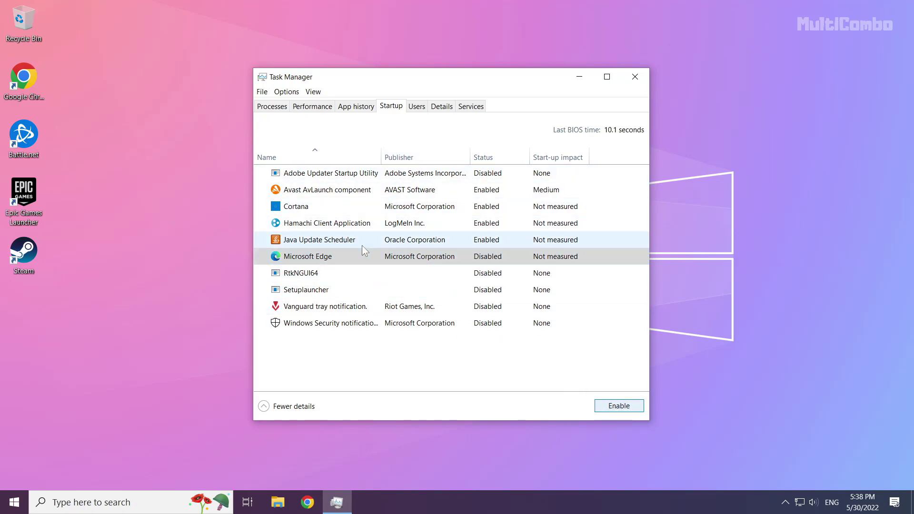
pyautogui.click(367, 246)
pyautogui.click(616, 405)
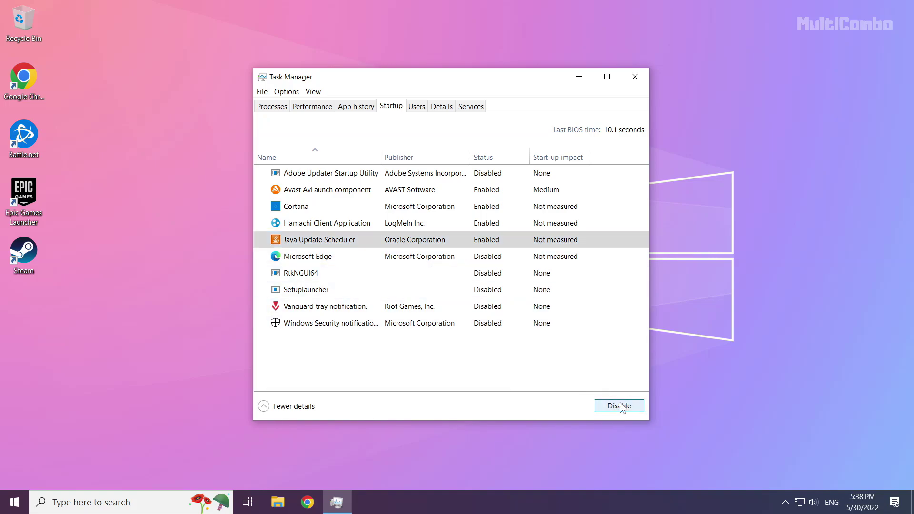
pyautogui.click(387, 224)
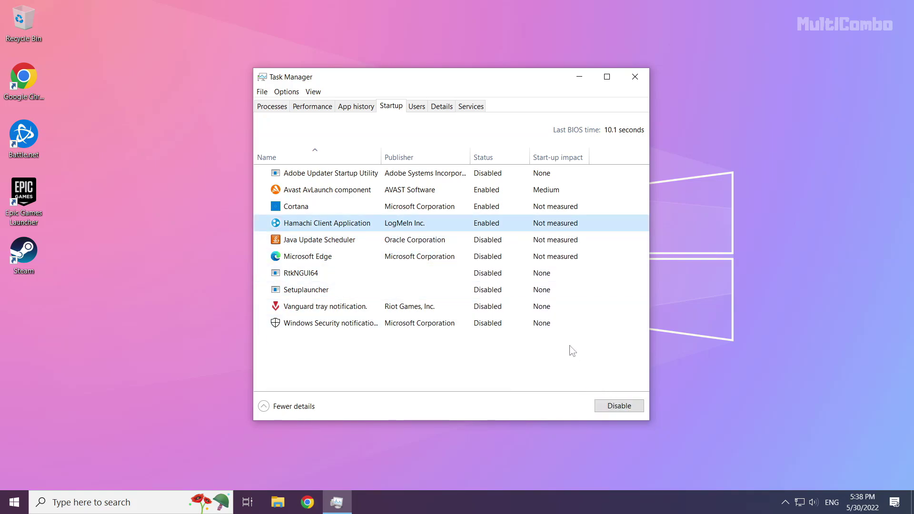
pyautogui.click(632, 409)
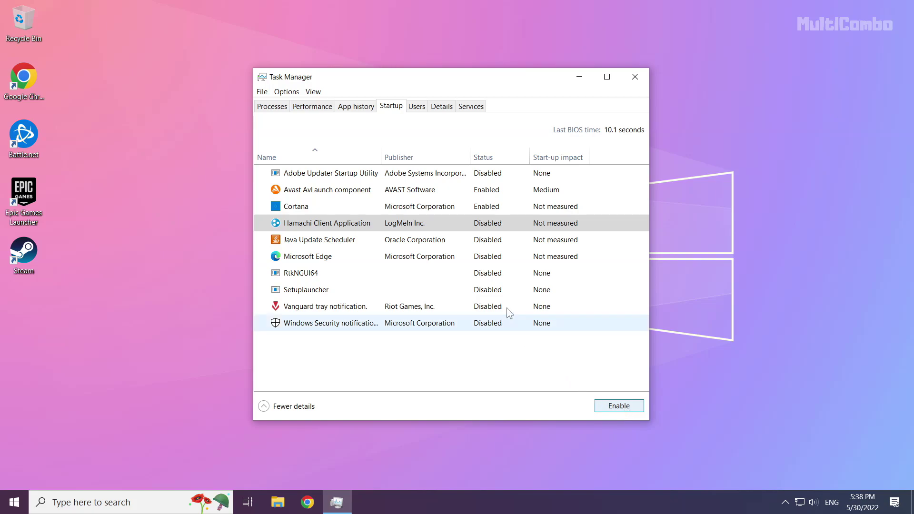
pyautogui.click(440, 212)
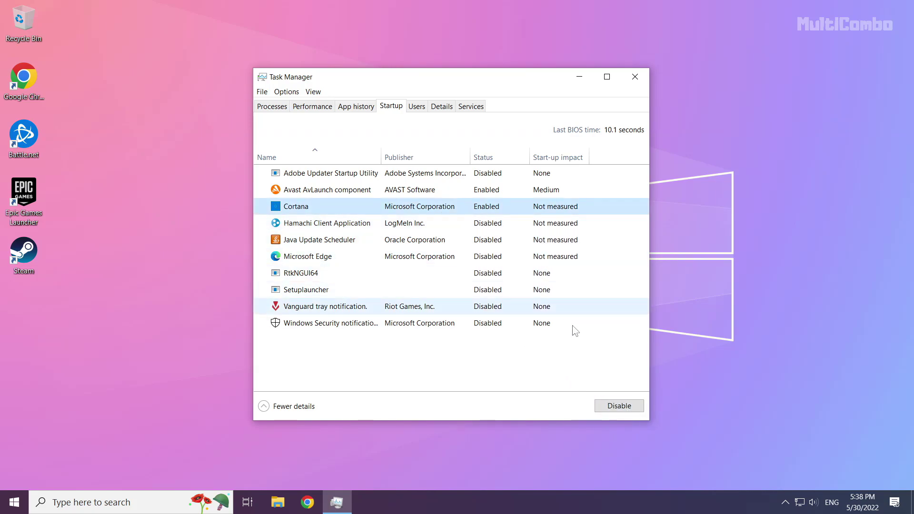
pyautogui.click(620, 406)
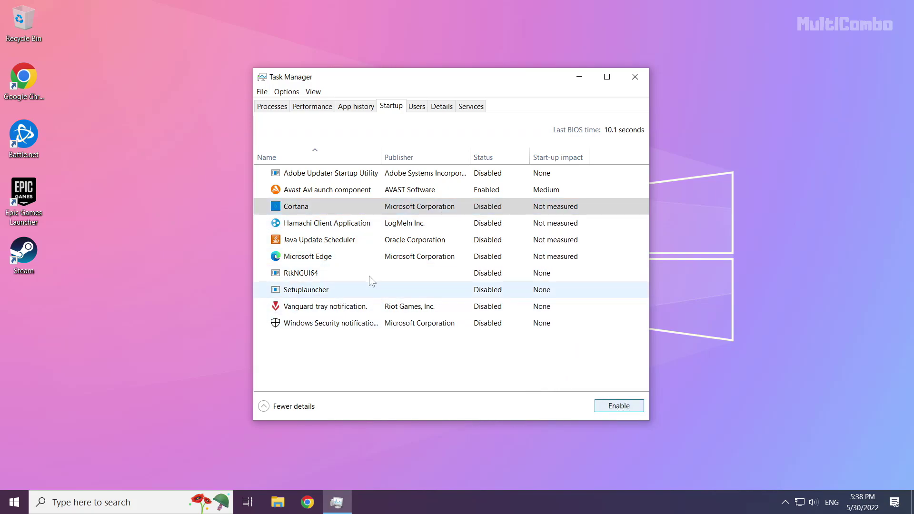
pyautogui.click(636, 80)
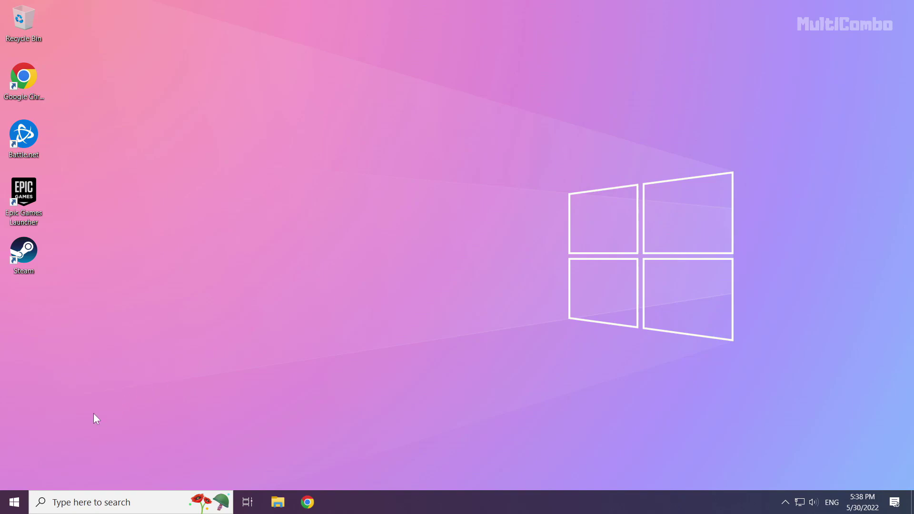
# Step: Show the Start menu's power options: Sleep, Shut down and Restart
pyautogui.click(14, 503)
pyautogui.click(15, 477)
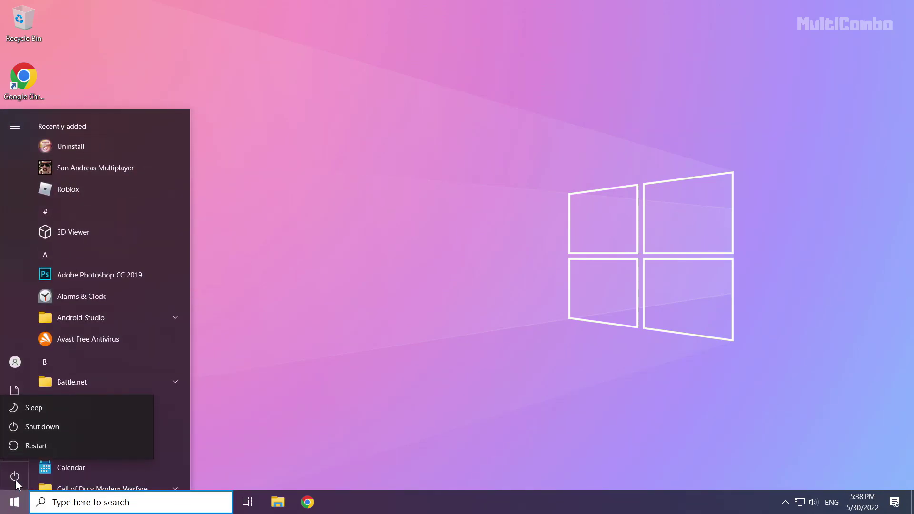